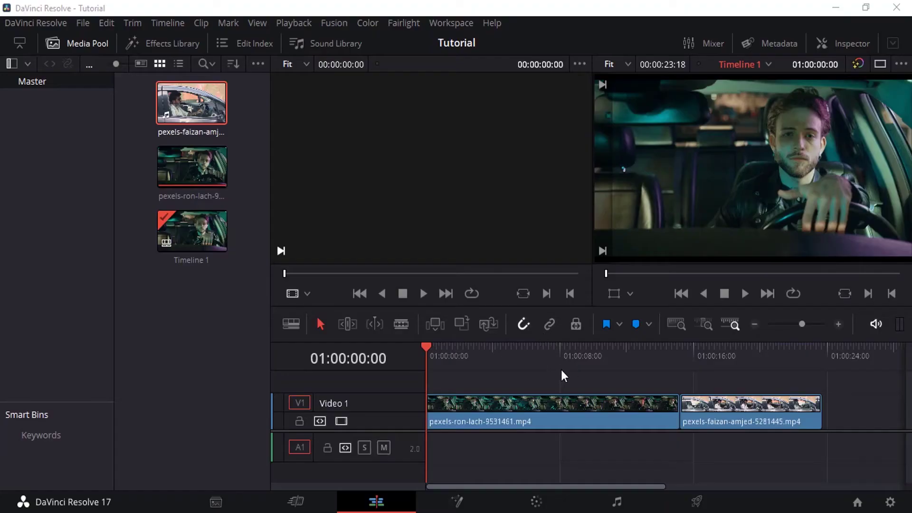
Scrub through both clips and park the playhead on the cut at 01:00:15:05.
click(713, 356)
click(695, 355)
drag(660, 367, 718, 374)
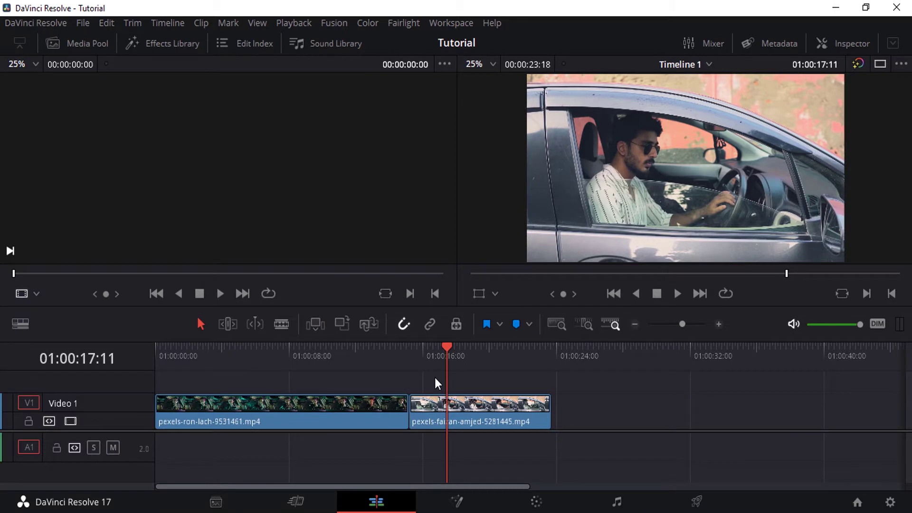
click(415, 359)
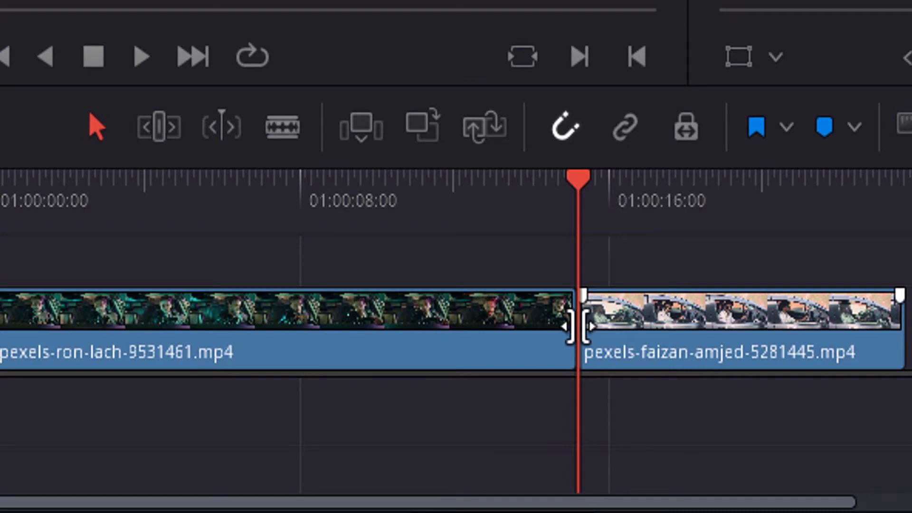
Add a 12-frame Cross Dissolve at the edit point, choosing Trim Clips so it fits.
right_click(578, 326)
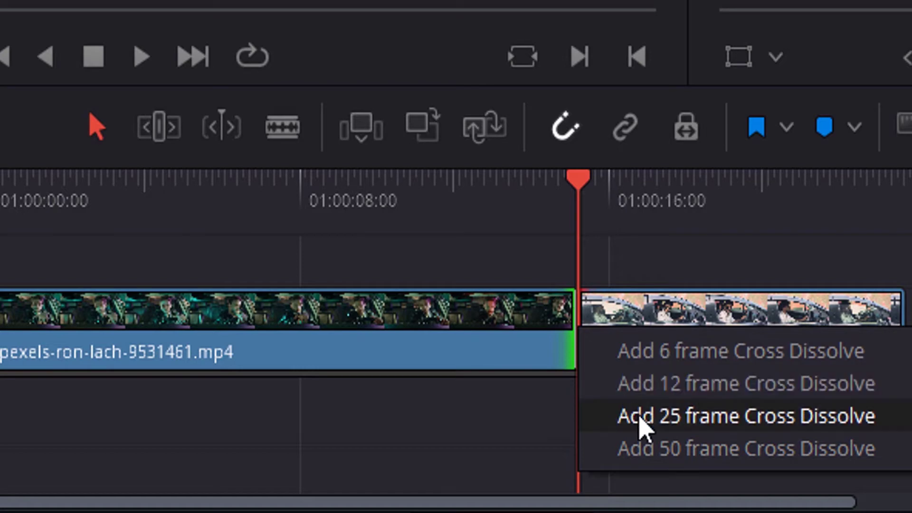
click(639, 417)
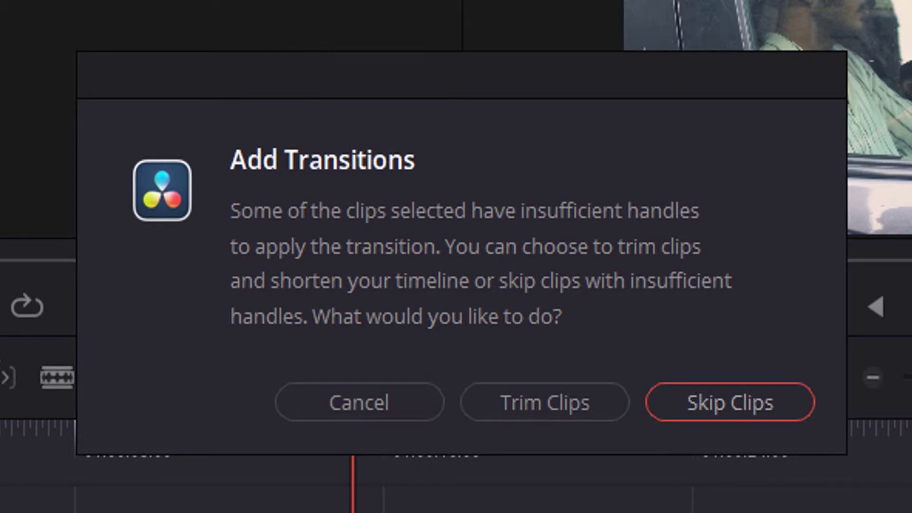
click(580, 420)
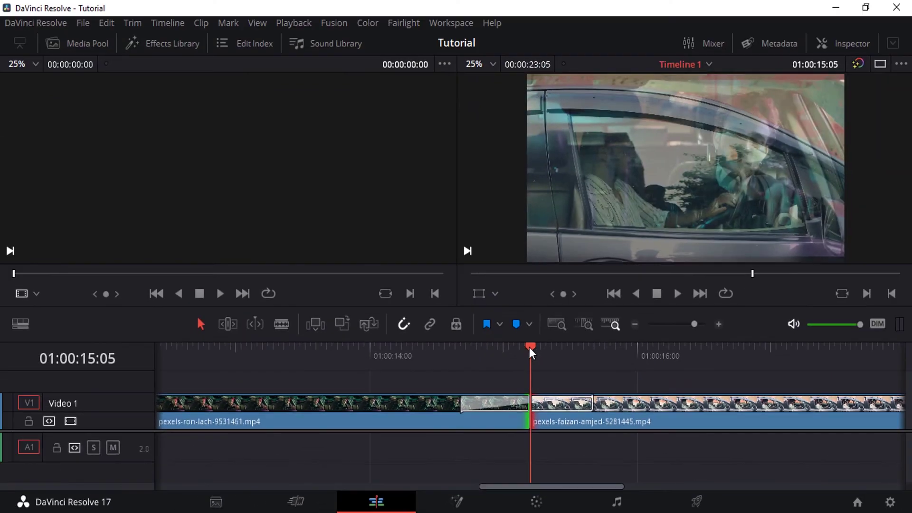
drag(531, 350, 456, 354)
key(space)
key(space)
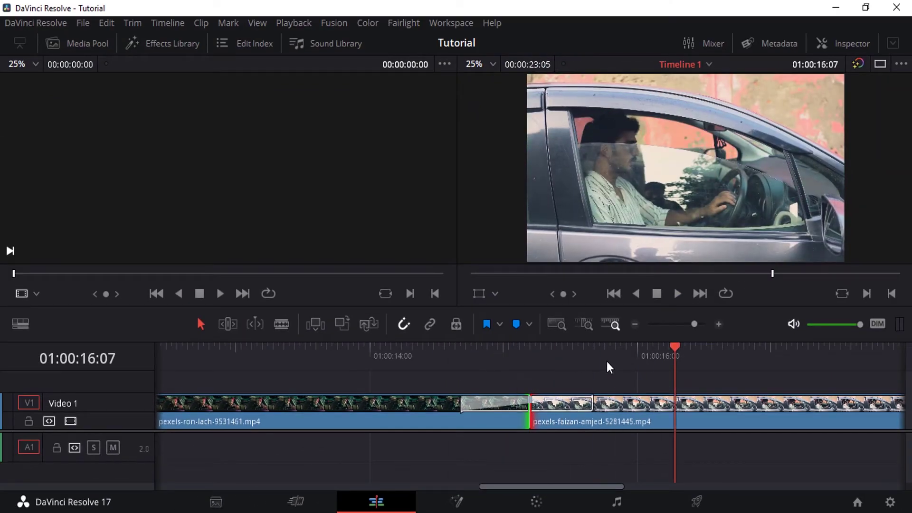
click(446, 354)
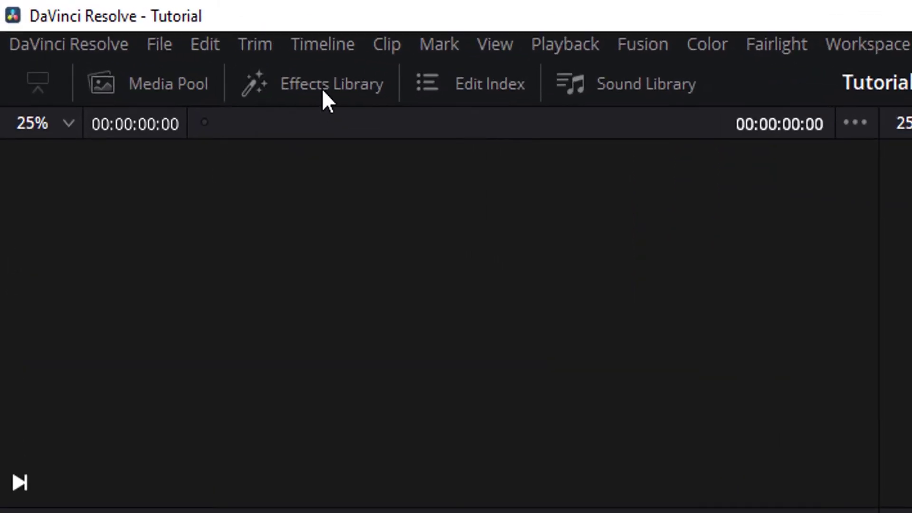
Browse Toolbox > Video Transitions in the Effects Library, then undo the cross dissolve.
click(321, 88)
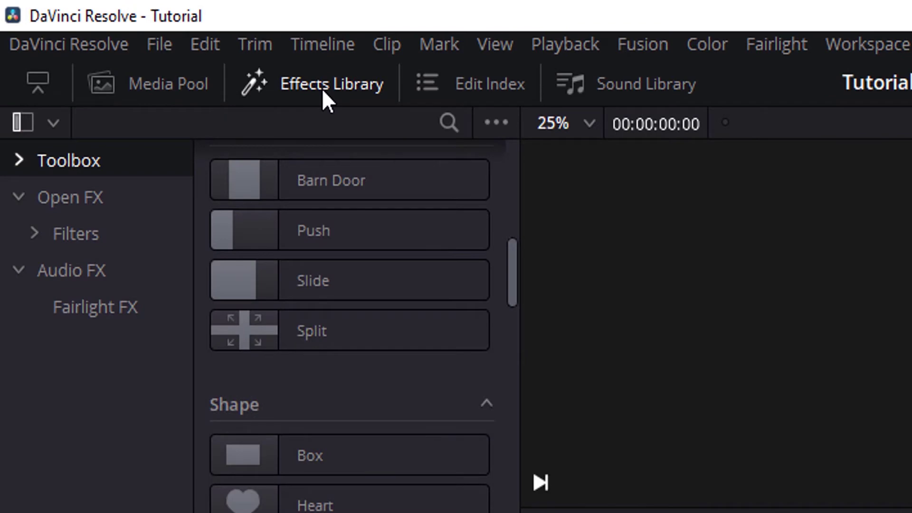
click(17, 162)
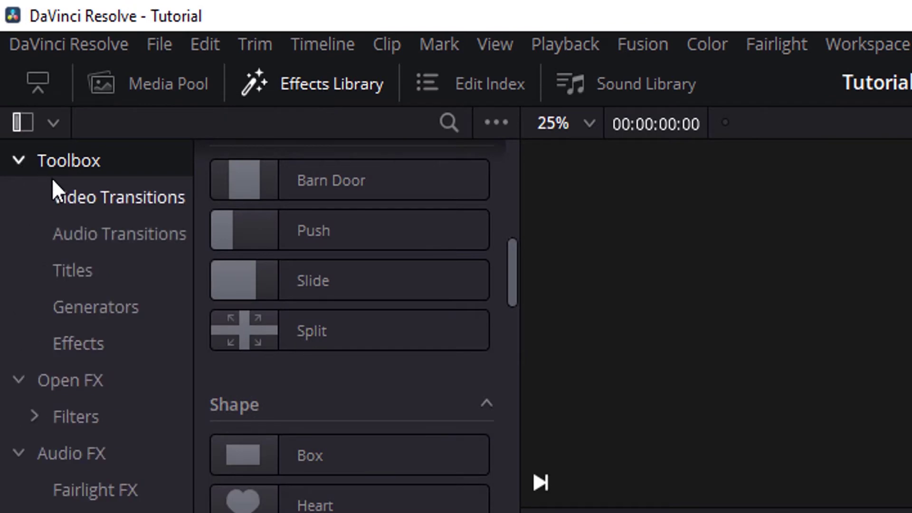
click(95, 201)
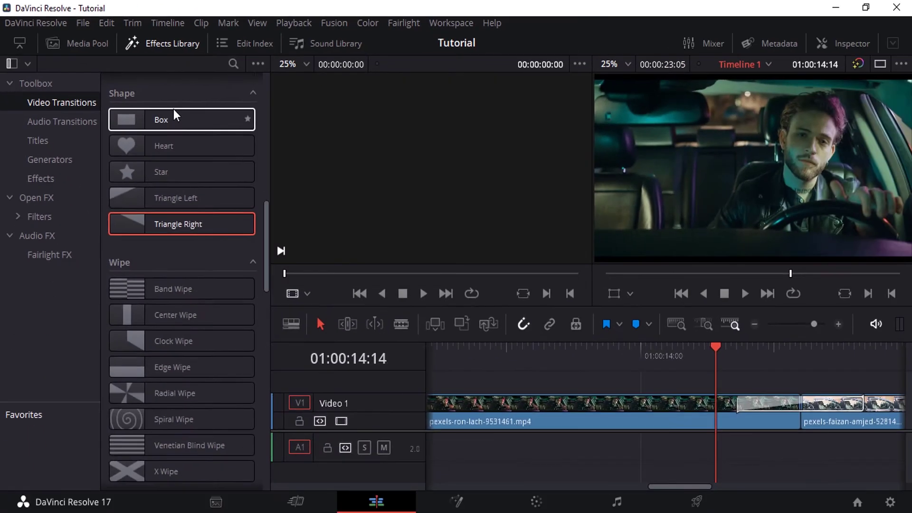
scroll(375, 285, up, 5)
scroll(195, 147, up, 5)
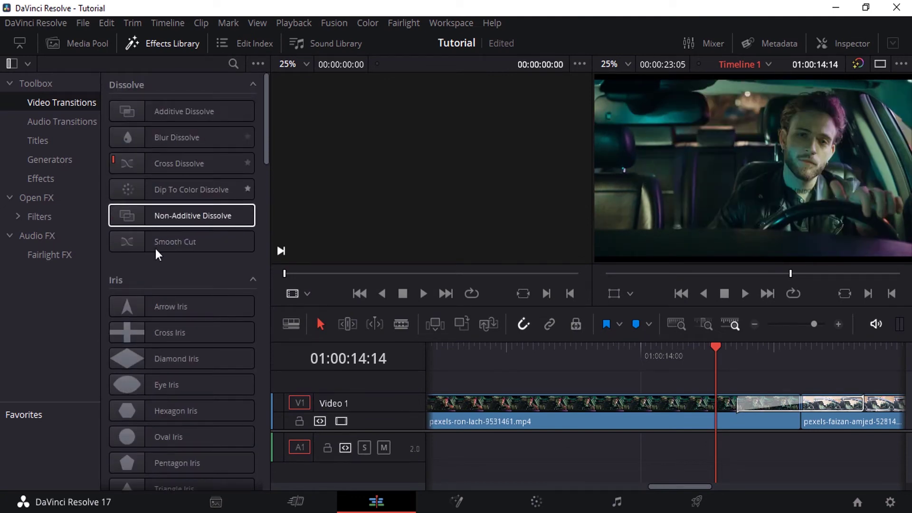
scroll(152, 286, down, 5)
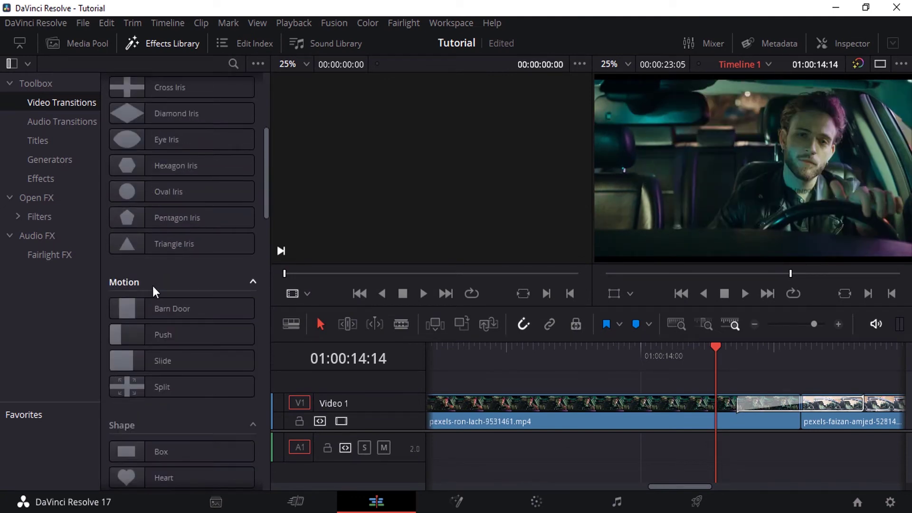
scroll(154, 284, down, 3)
scroll(153, 292, down, 4)
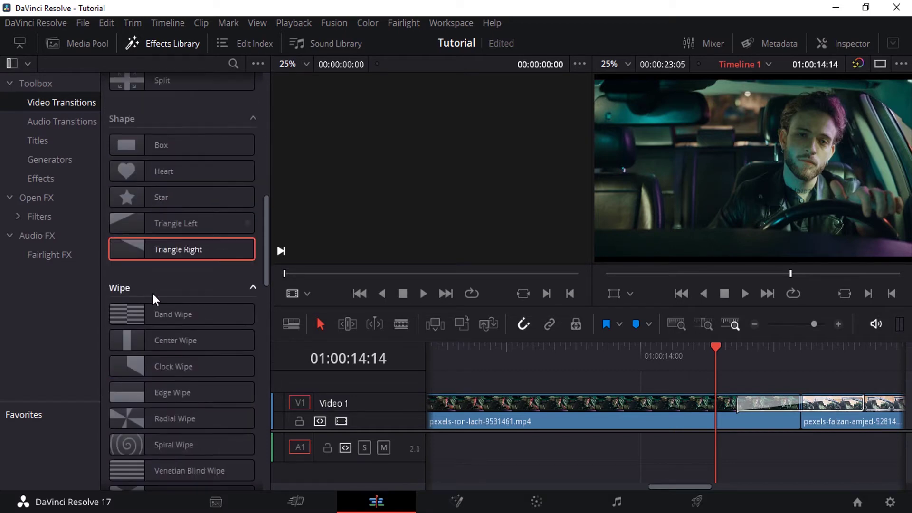
scroll(153, 294, down, 4)
scroll(153, 297, down, 1)
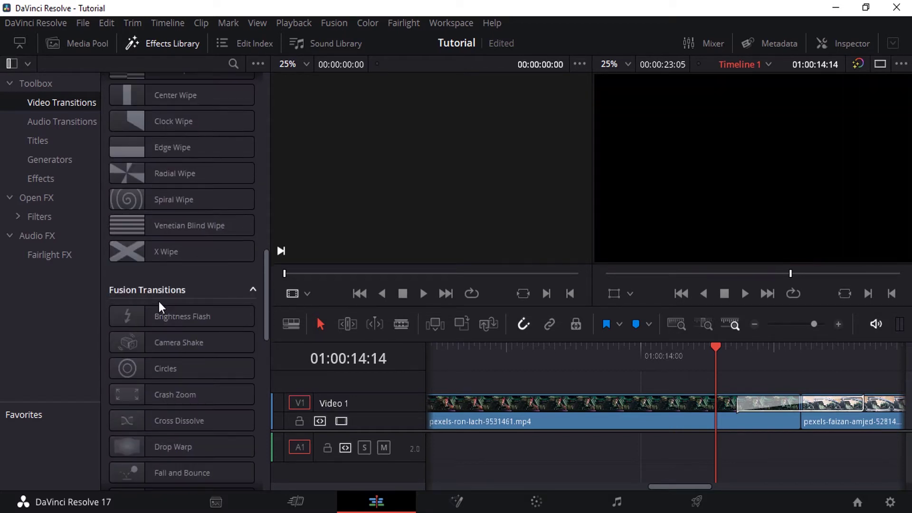
scroll(170, 227, up, 10)
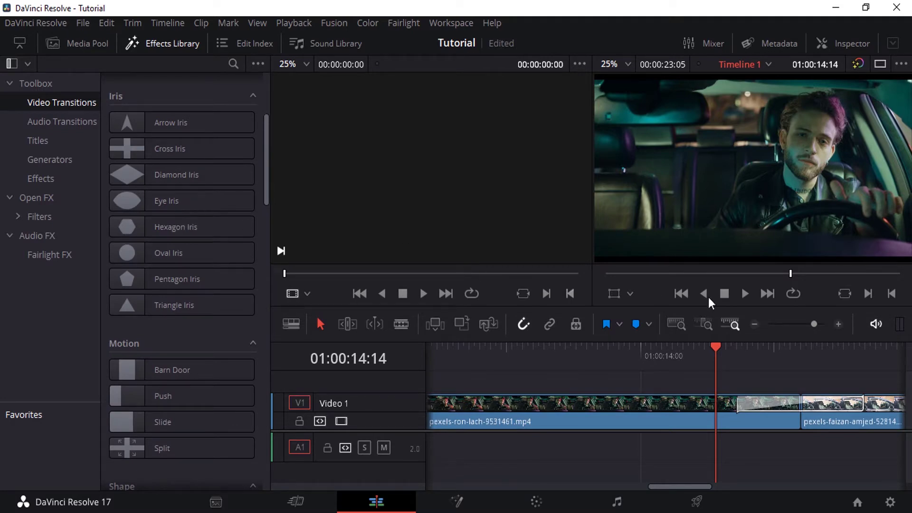
key(ctrl+z)
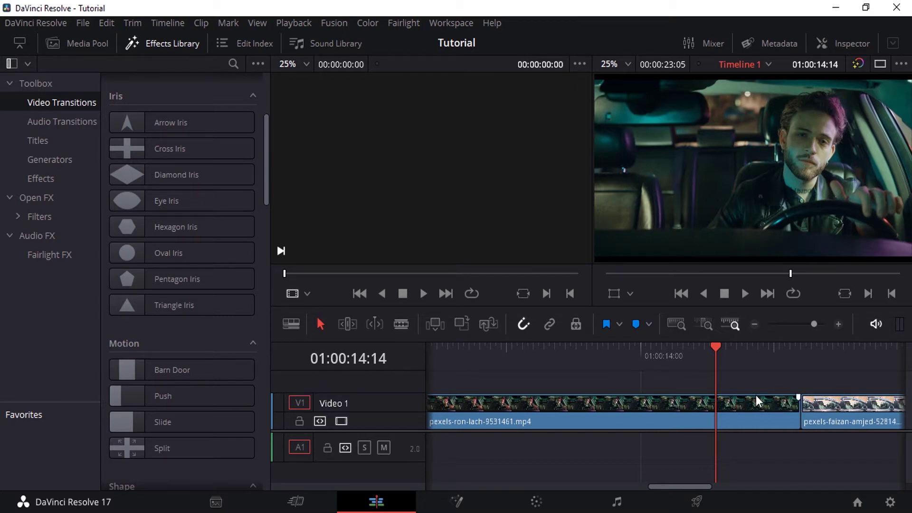
scroll(219, 266, up, 4)
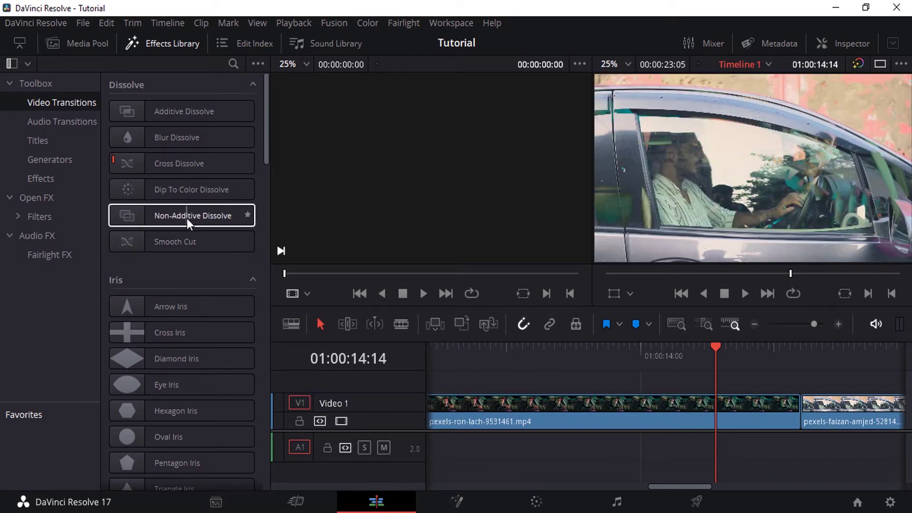
scroll(197, 281, down, 3)
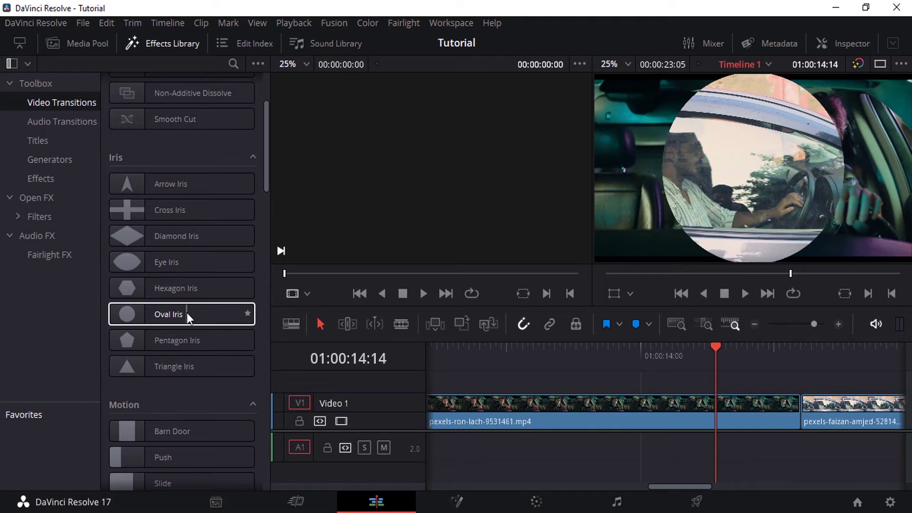
drag(183, 312, 790, 406)
click(839, 346)
drag(842, 347, 721, 354)
key(ctrl+z)
scroll(201, 201, up, 3)
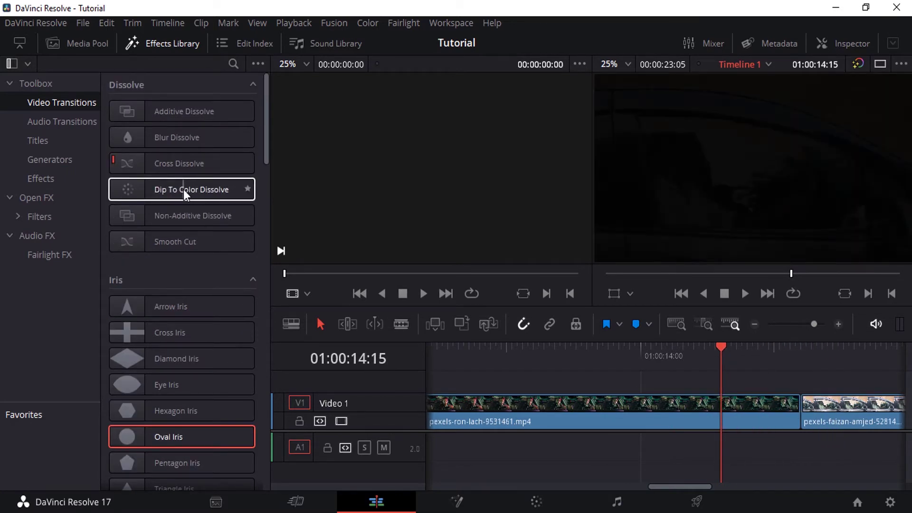
Drag Dip To Color Dissolve onto the timeline, sliding it toward the second clip's start.
drag(180, 189, 789, 410)
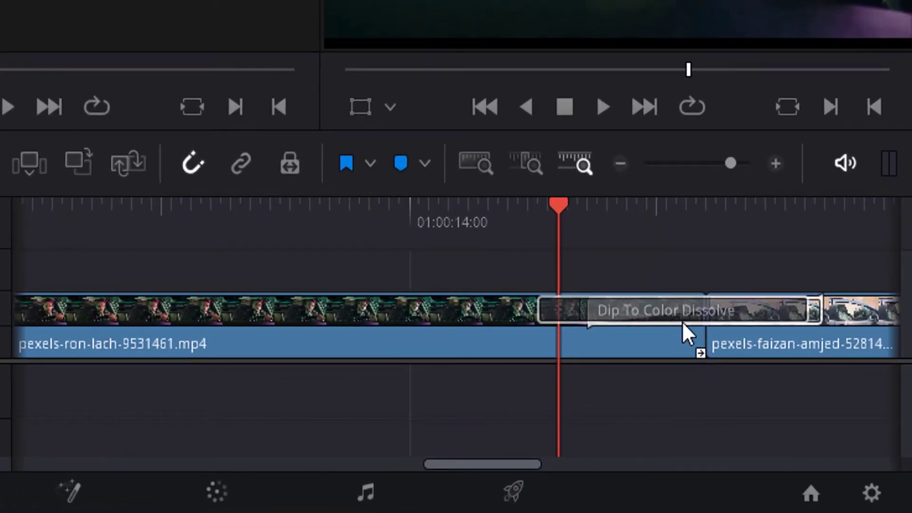
drag(683, 323, 713, 323)
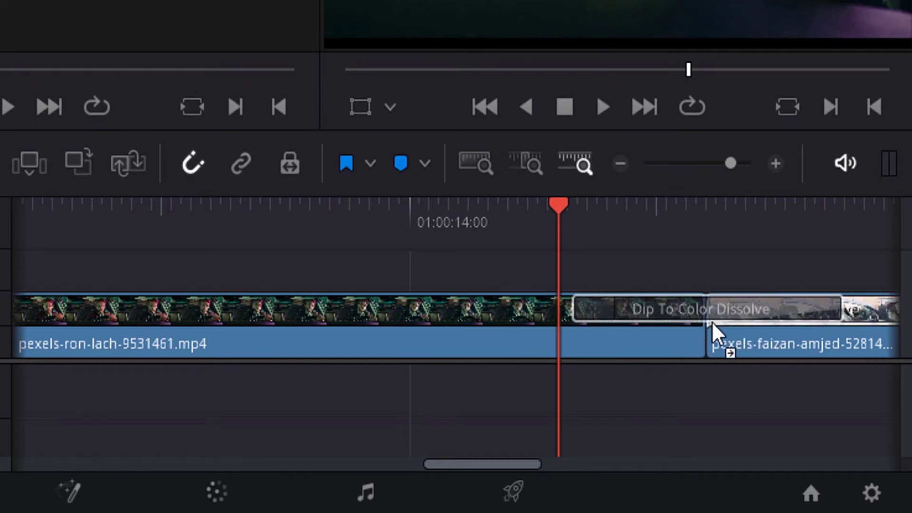
drag(456, 464, 538, 464)
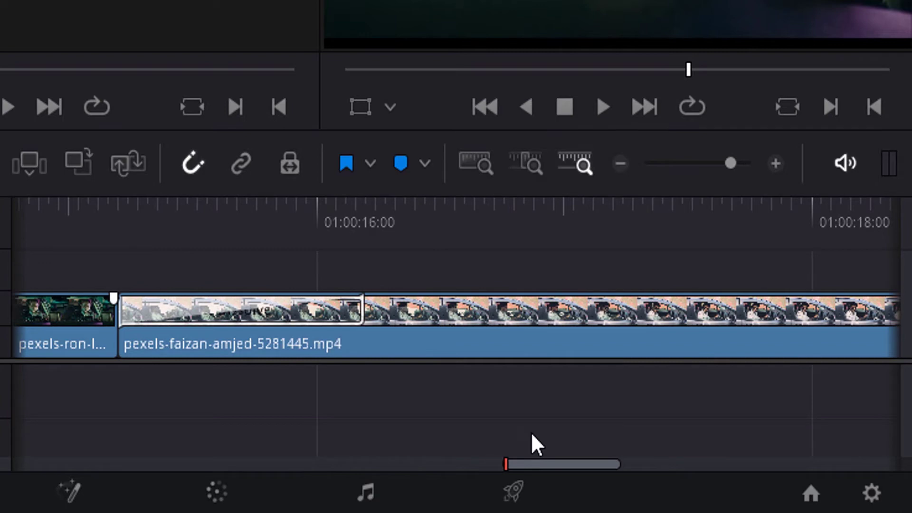
scroll(565, 390, down, 4)
scroll(613, 354, up, 2)
Delete the misplaced dissolve and drop Dip To Color Dissolve onto the cut between clips.
click(603, 321)
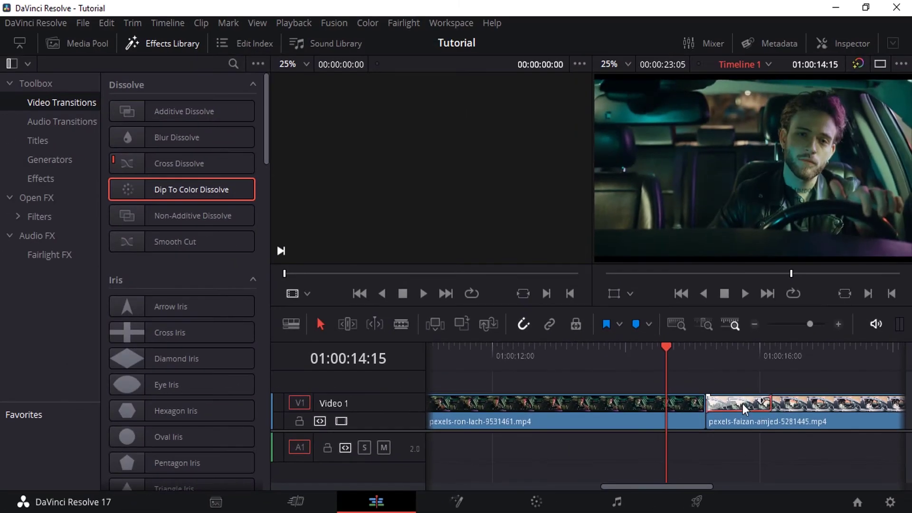
key(Delete)
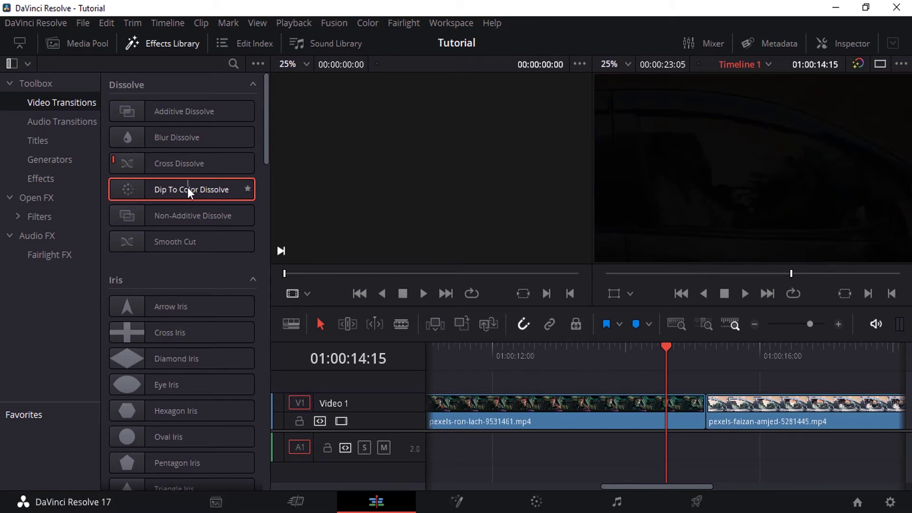
drag(187, 187, 698, 418)
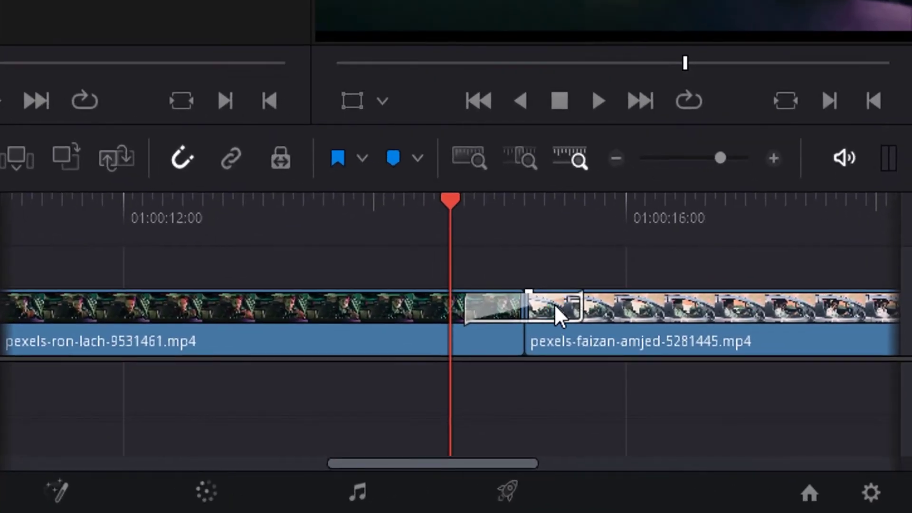
Switch the selected transition to Additive Dissolve in the Inspector and play it back.
click(560, 316)
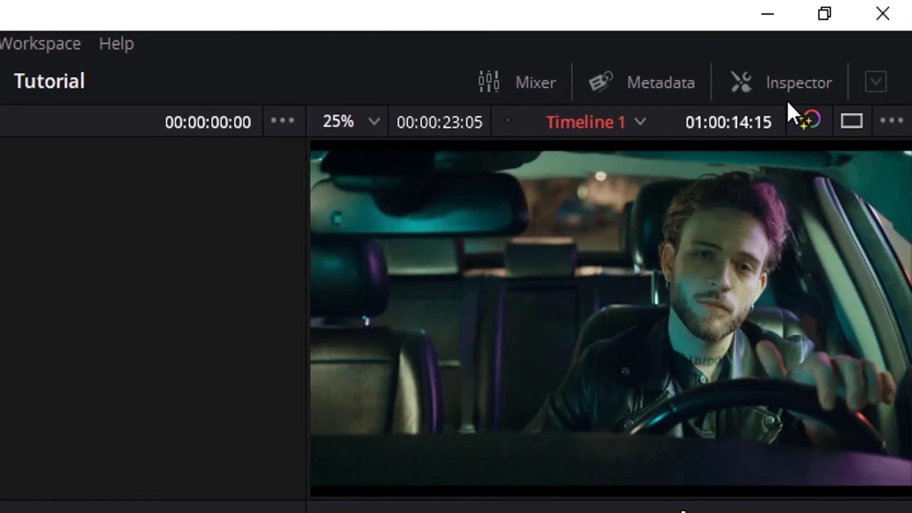
click(788, 85)
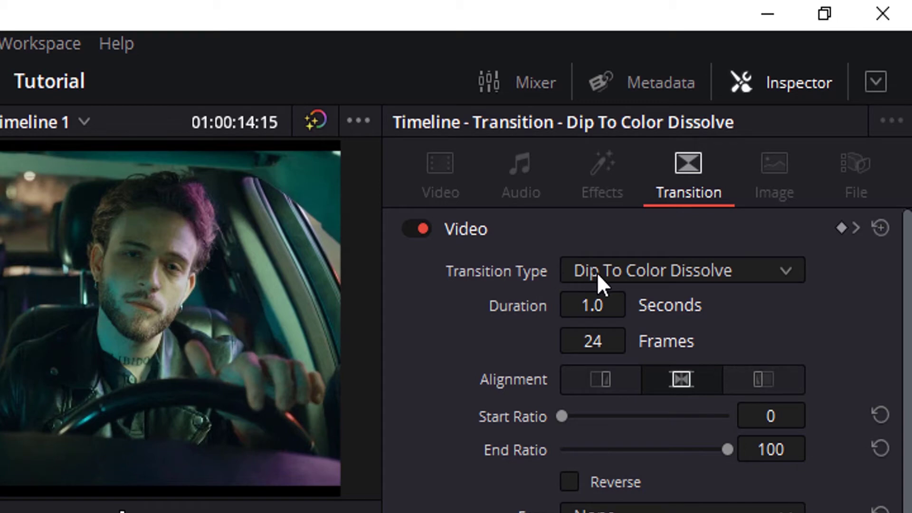
click(677, 275)
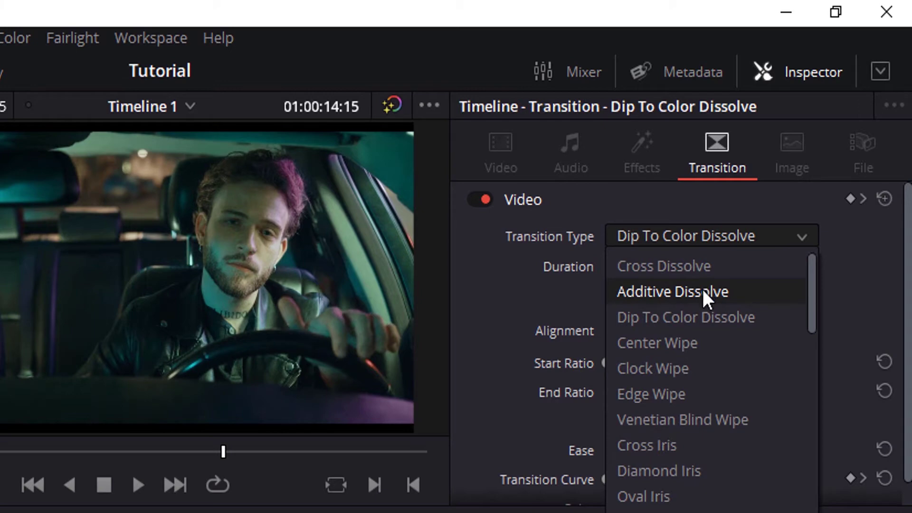
click(702, 287)
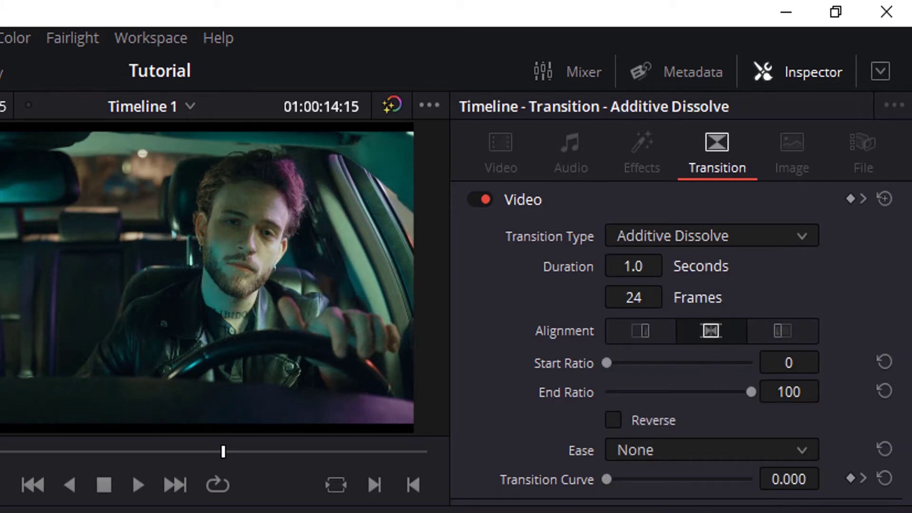
key(space)
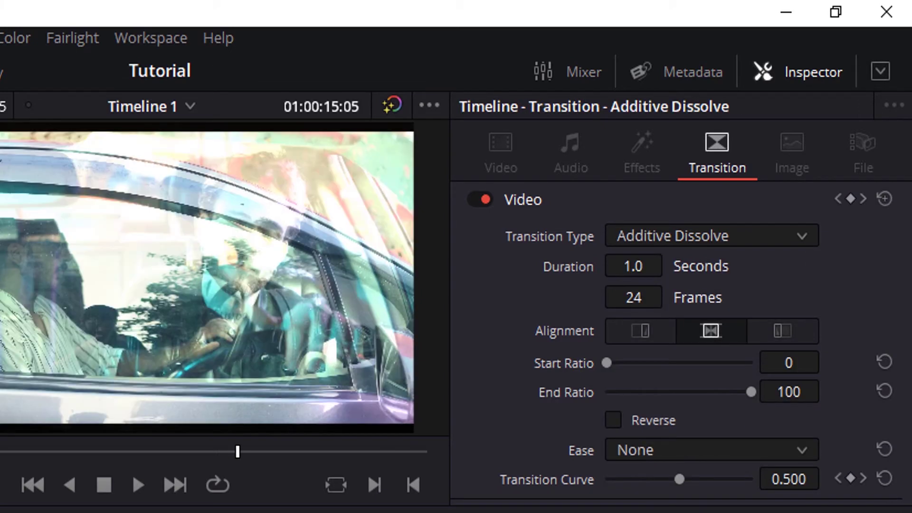
Change the transition type to Dip To Color Dissolve and enter a Duration of 2.
click(697, 235)
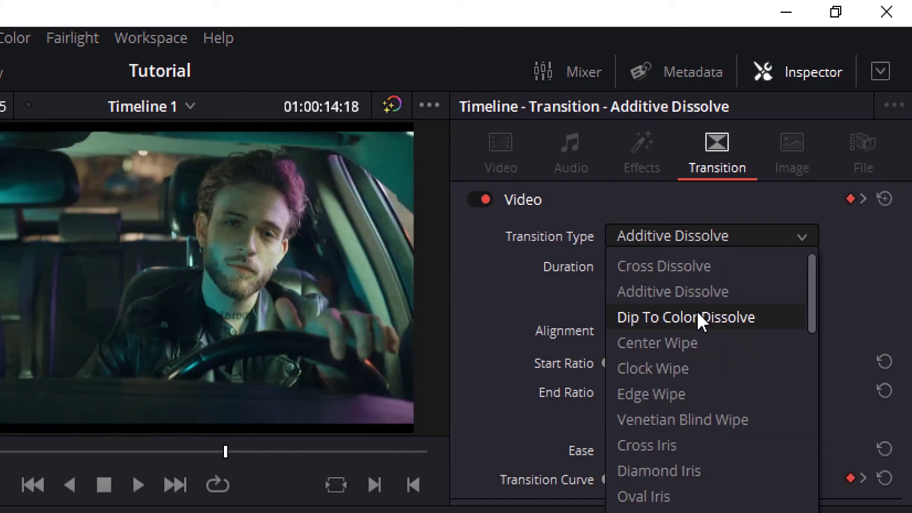
click(699, 318)
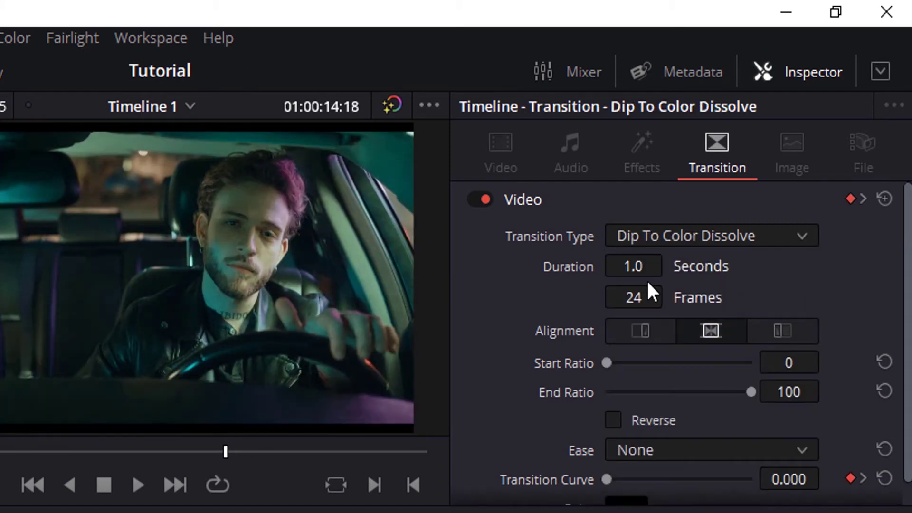
click(636, 267)
text(2)
key(Return)
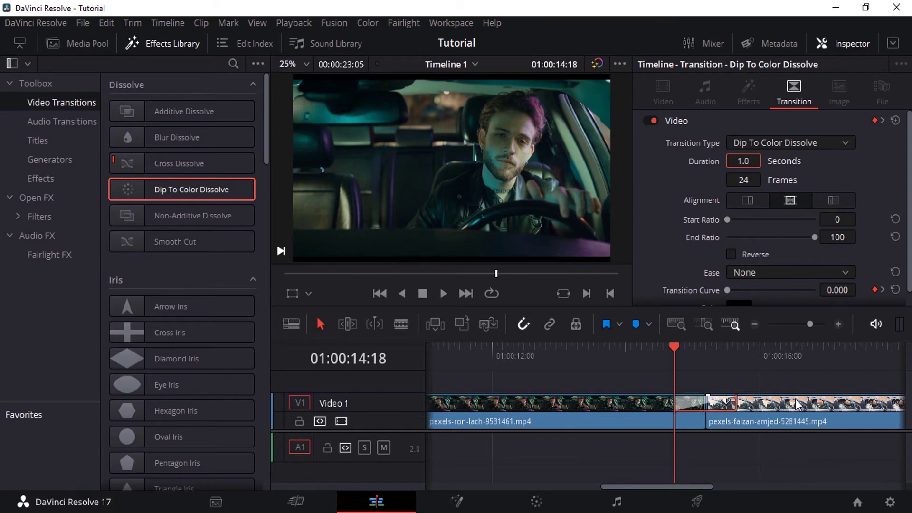
Delete and restore the transition, then move the edit point later in Trim Edit Mode.
key(Delete)
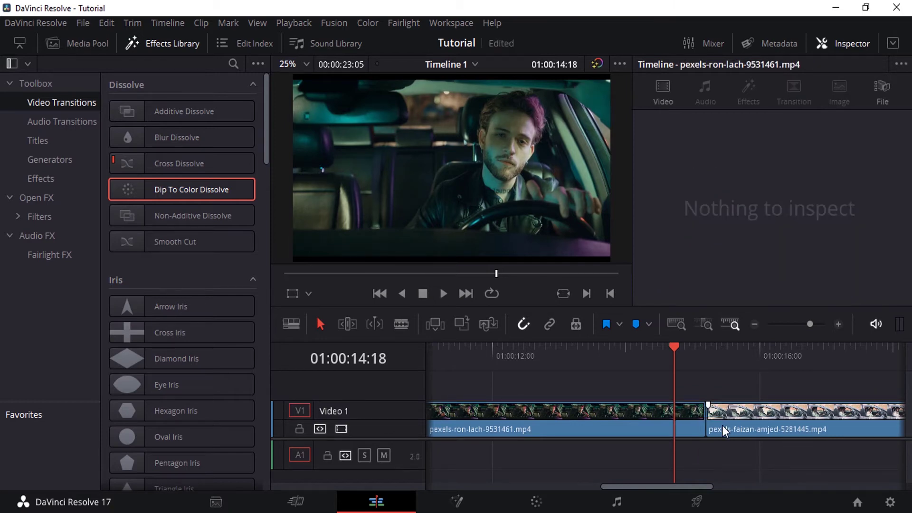
key(ctrl+z)
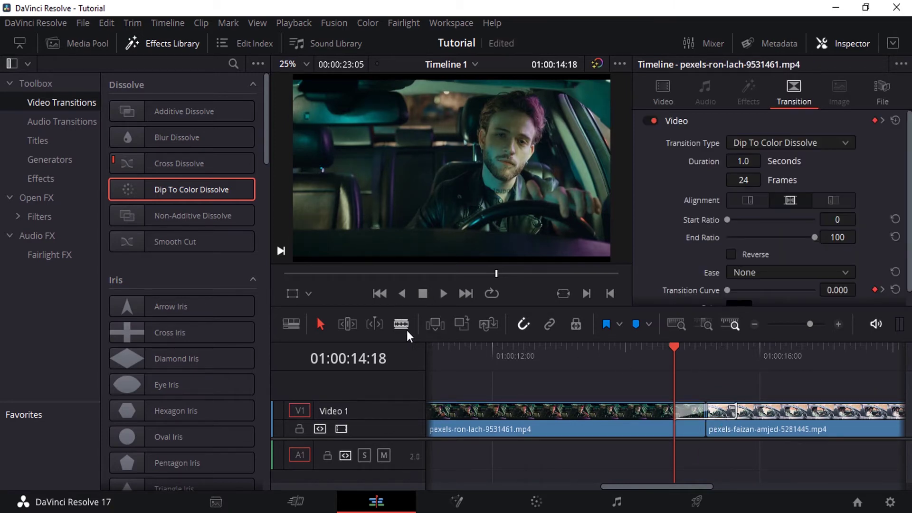
click(347, 324)
drag(746, 415, 732, 427)
click(740, 430)
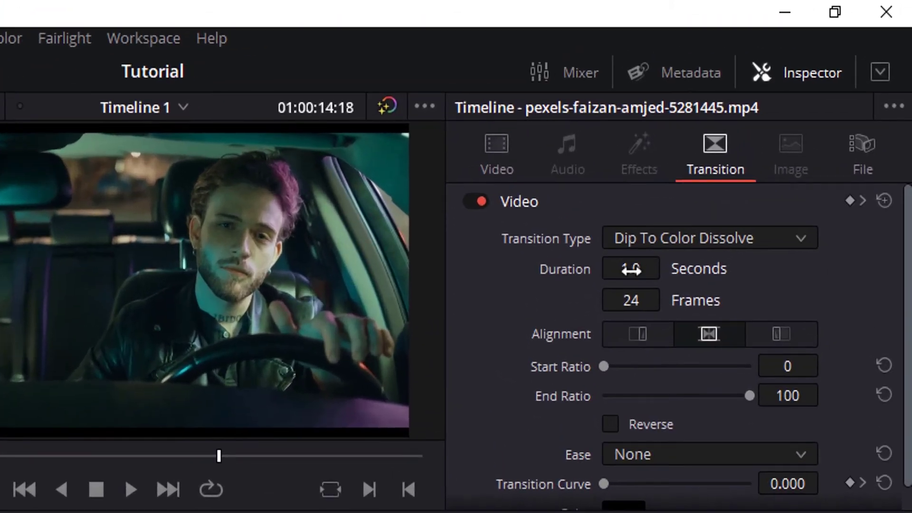
Lengthen the Dip To Color Dissolve Duration from 1.7 to 2.0 seconds (50 frames).
drag(715, 195, 727, 195)
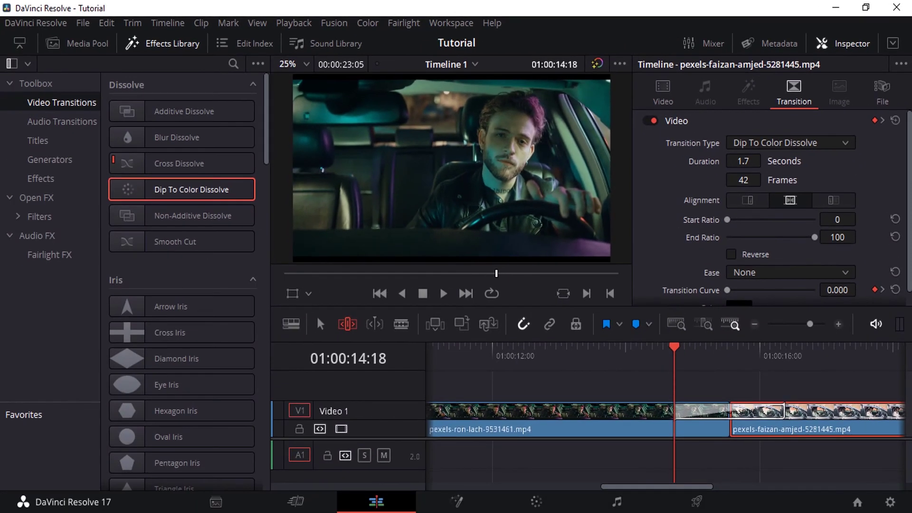
drag(736, 436, 743, 425)
drag(748, 172, 770, 172)
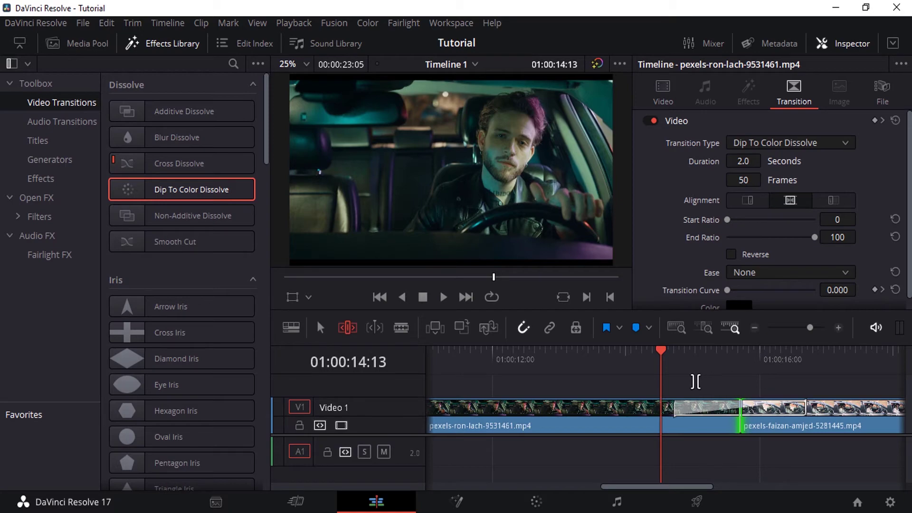
Scrub the playhead through the transition to preview it.
click(675, 351)
drag(690, 354, 711, 350)
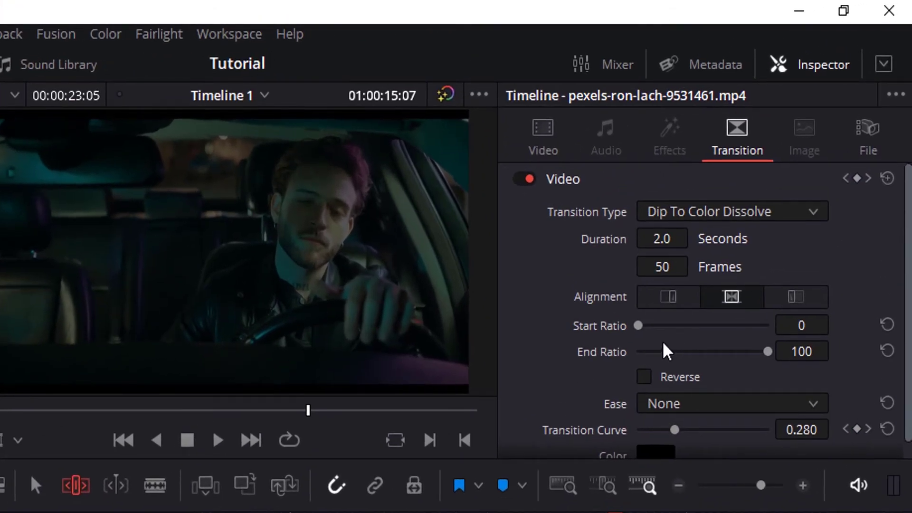
scroll(896, 281, down, 1)
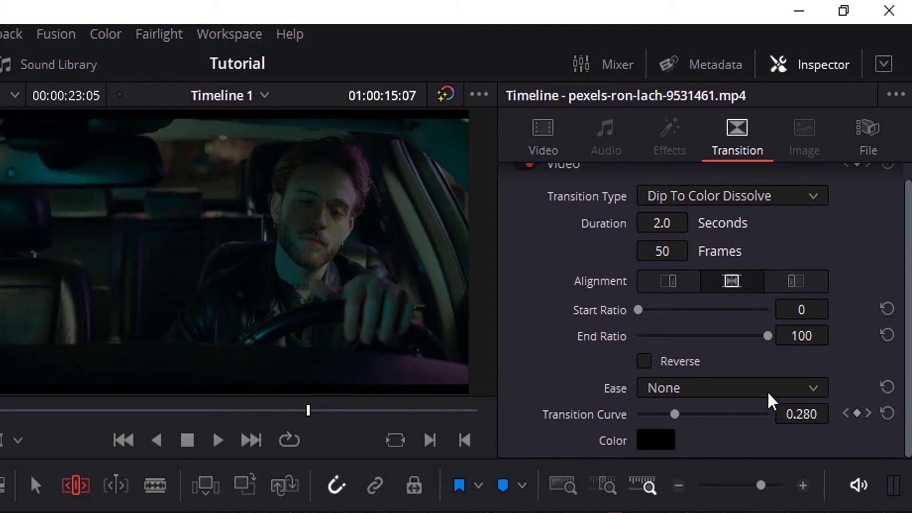
Keep Ease at None and set the Transition Type to Center Wipe.
click(769, 391)
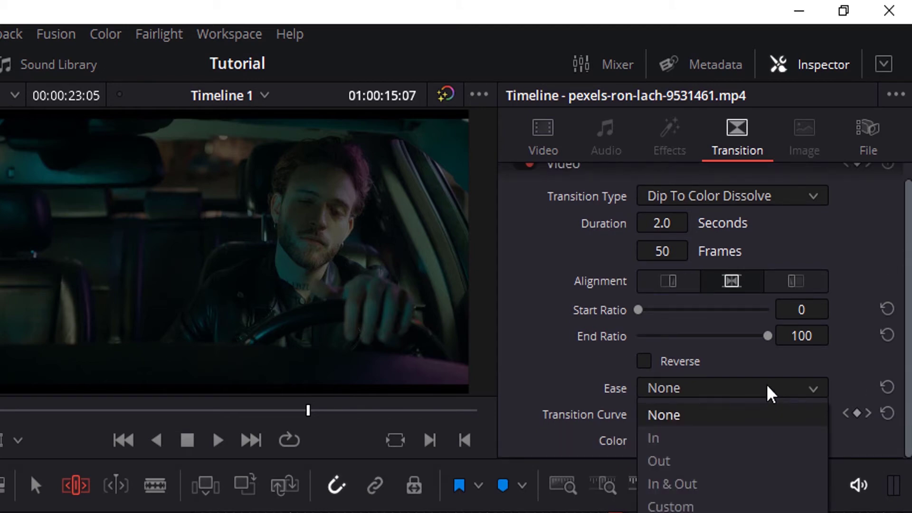
click(770, 394)
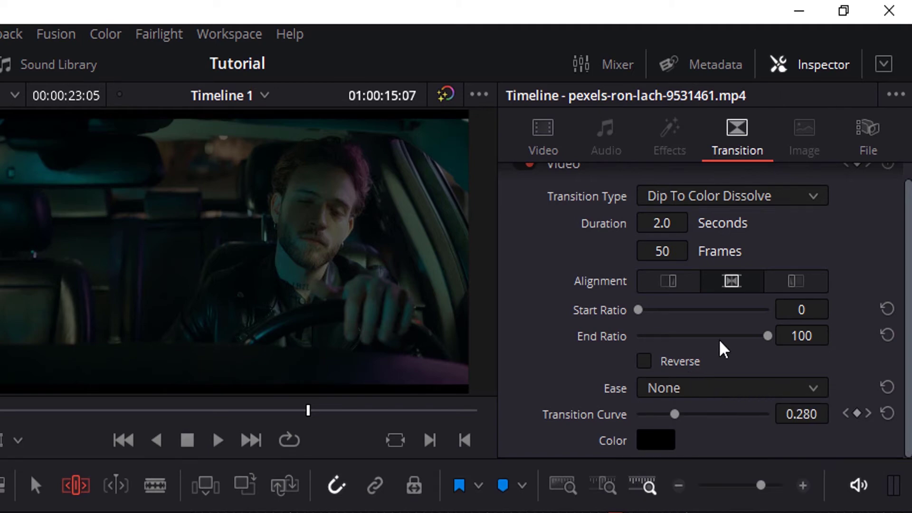
click(743, 203)
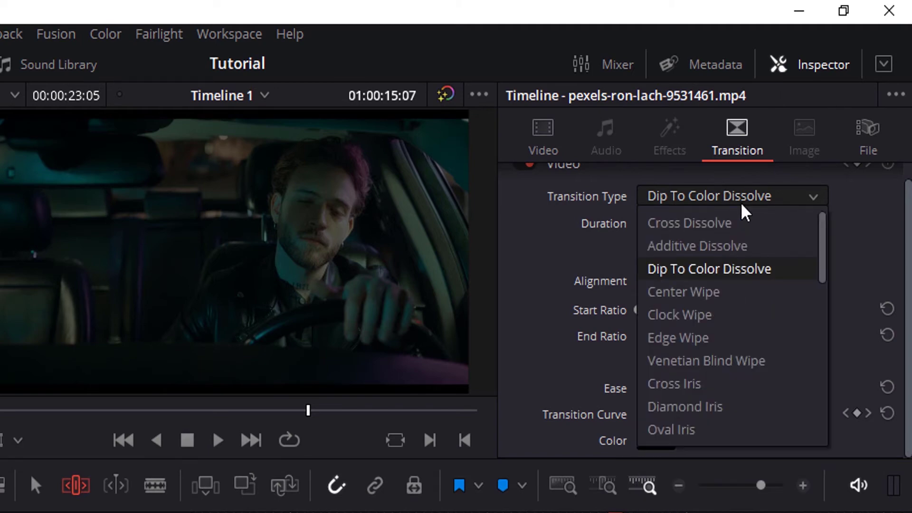
click(713, 292)
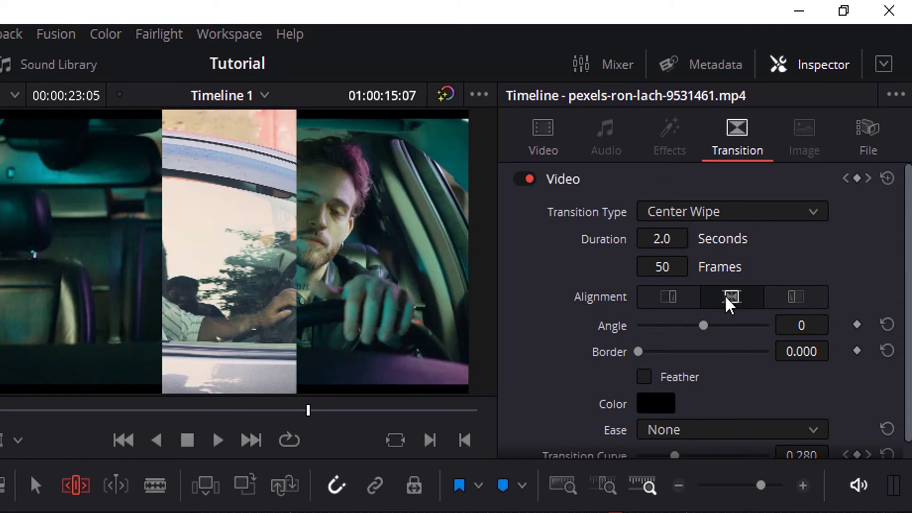
scroll(908, 262, down, 1)
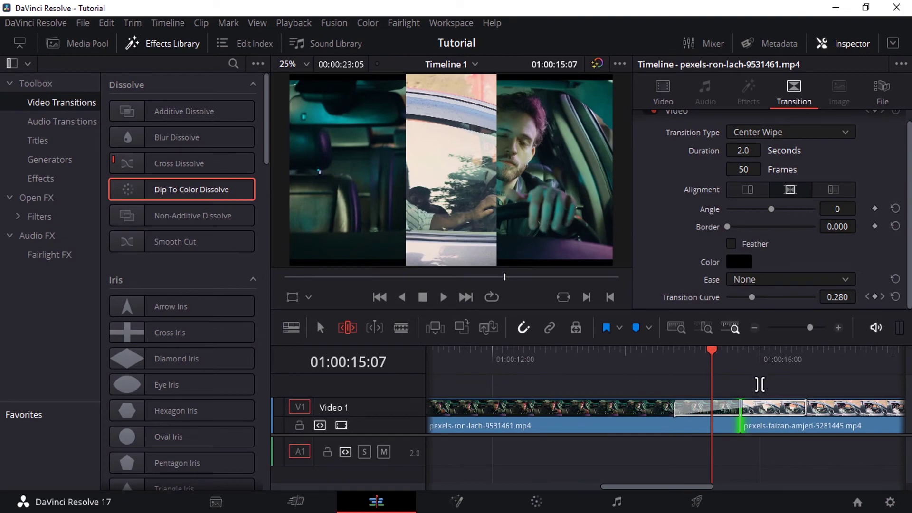
Delete the Center Wipe and drop a dragged Dip To Color Dissolve off the cut.
key(Delete)
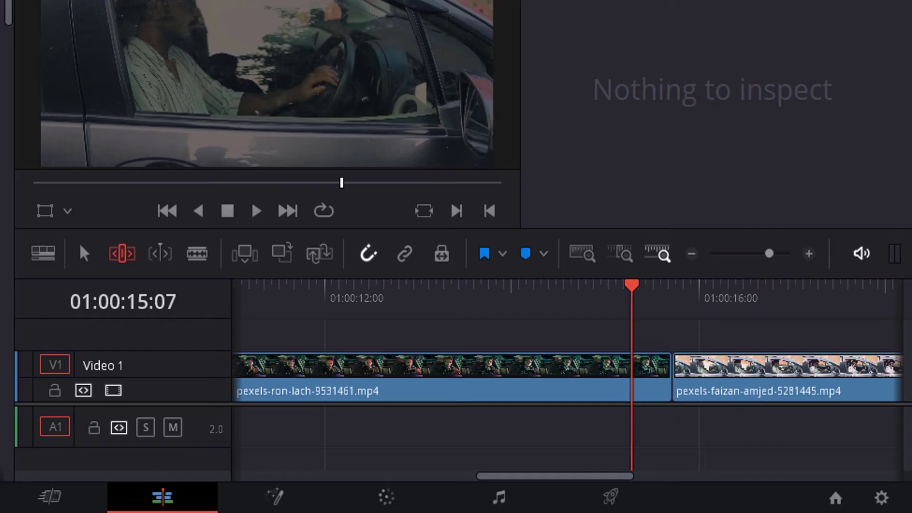
drag(204, 190, 655, 398)
drag(556, 352, 639, 384)
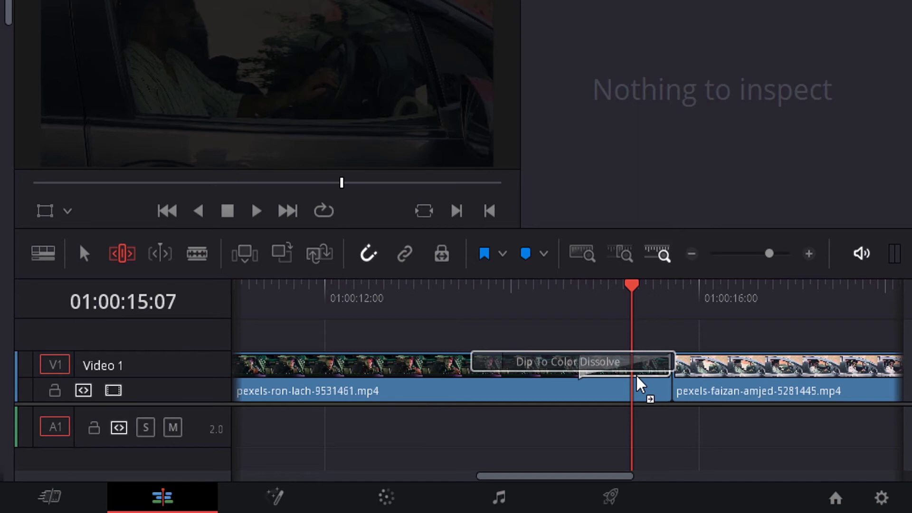
drag(639, 384, 660, 256)
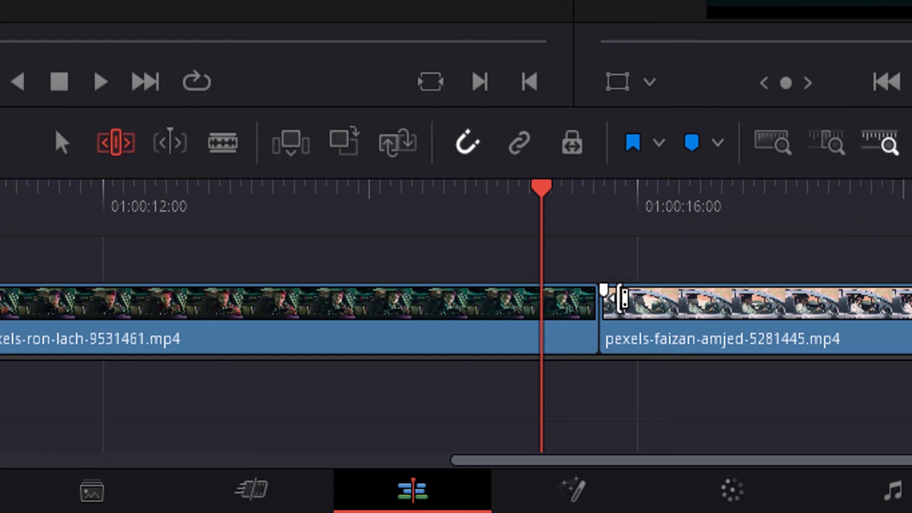
Trim the second clip's start later, then back earlier, around the cut near 01:00:15.
click(607, 292)
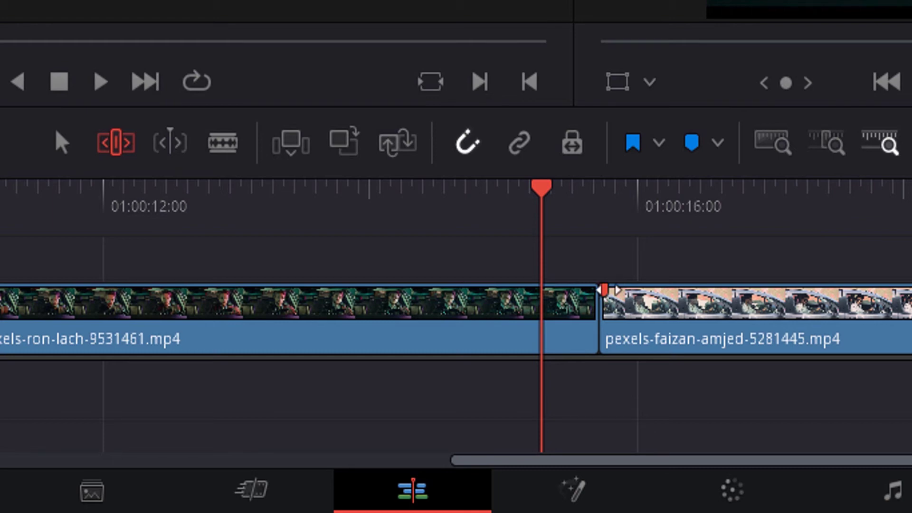
drag(607, 291, 736, 289)
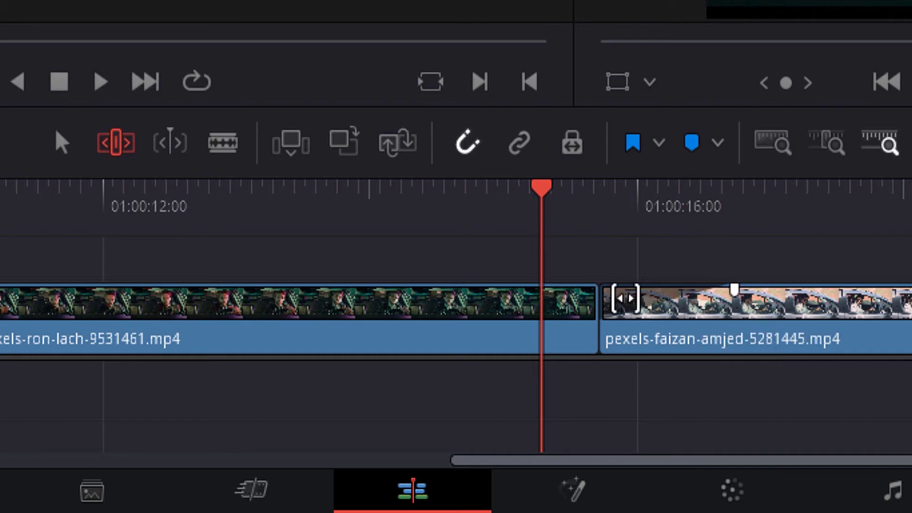
drag(625, 299, 600, 290)
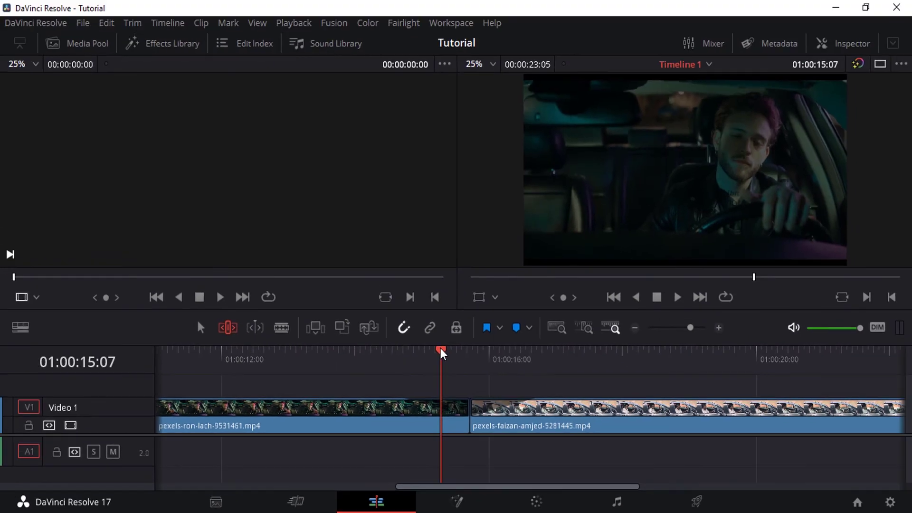
Play back across the cut twice from about 01:00:15:03.
drag(541, 189, 376, 216)
click(356, 364)
key(space)
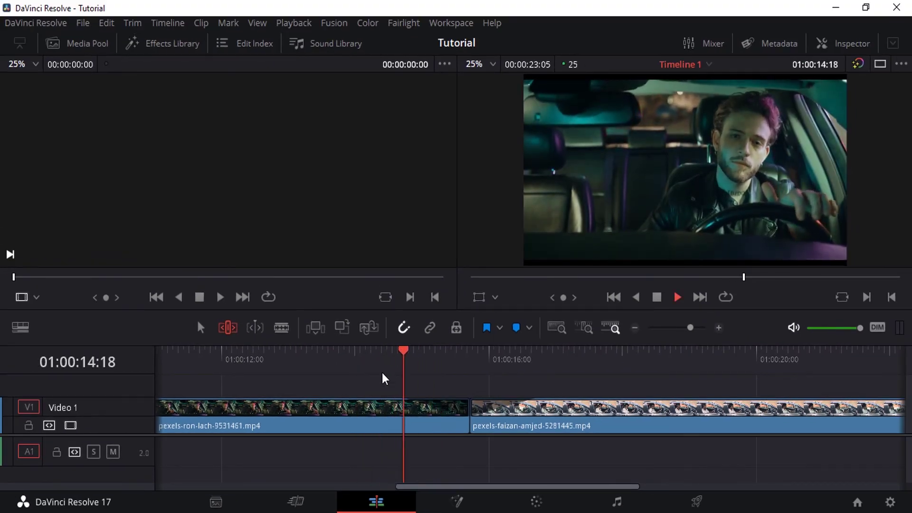
drag(503, 370, 429, 373)
key(space)
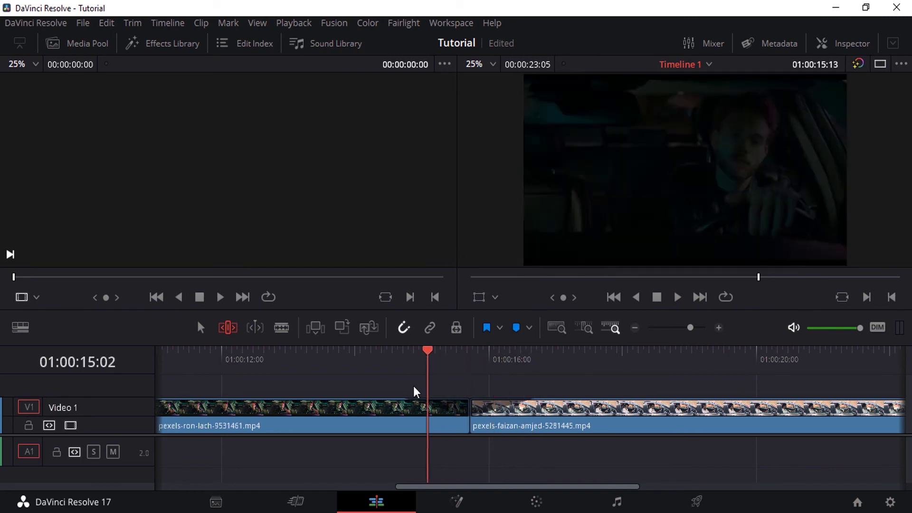
Slip the second clip's footage to +03:00 and the first clip's footage earlier.
drag(475, 404, 668, 404)
drag(838, 332, 840, 331)
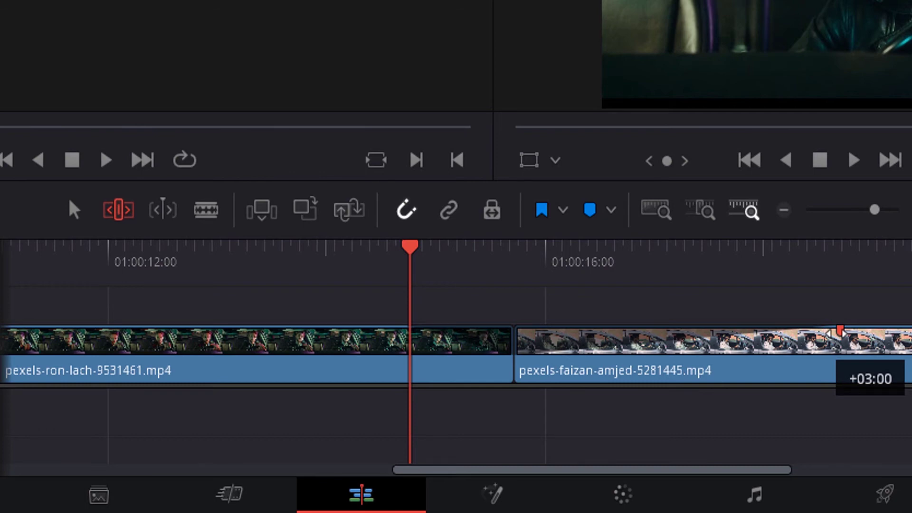
drag(841, 331, 840, 331)
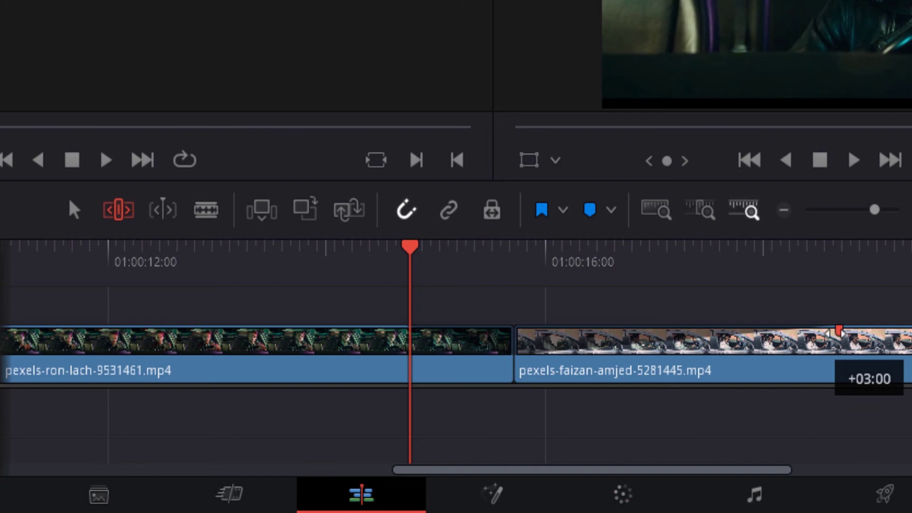
drag(403, 330, 185, 331)
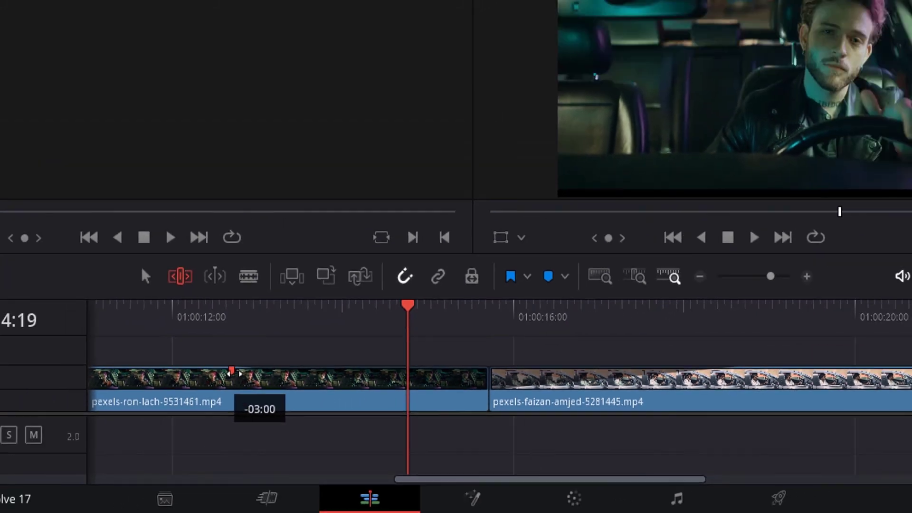
click(244, 318)
key(space)
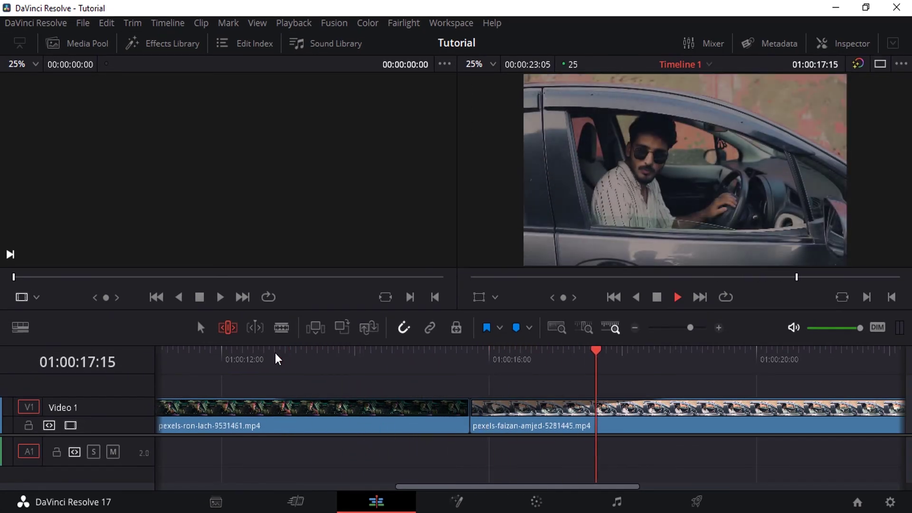
key(space)
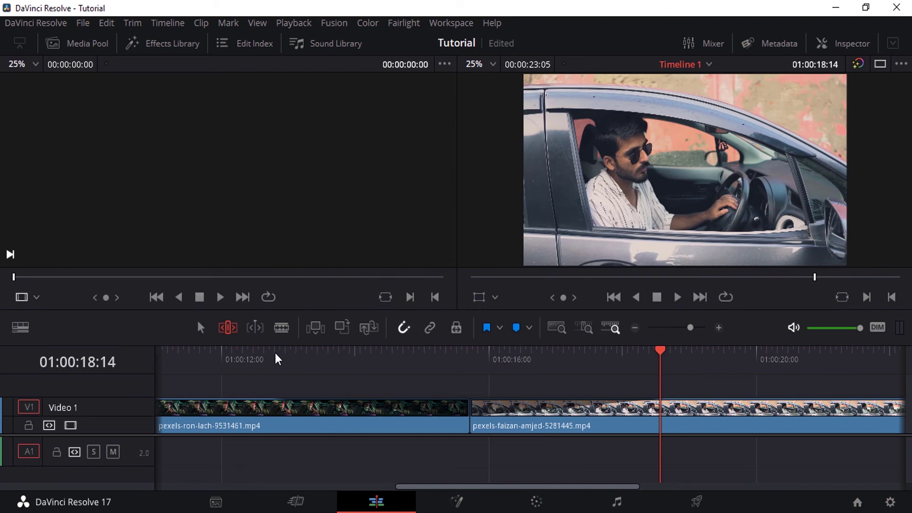